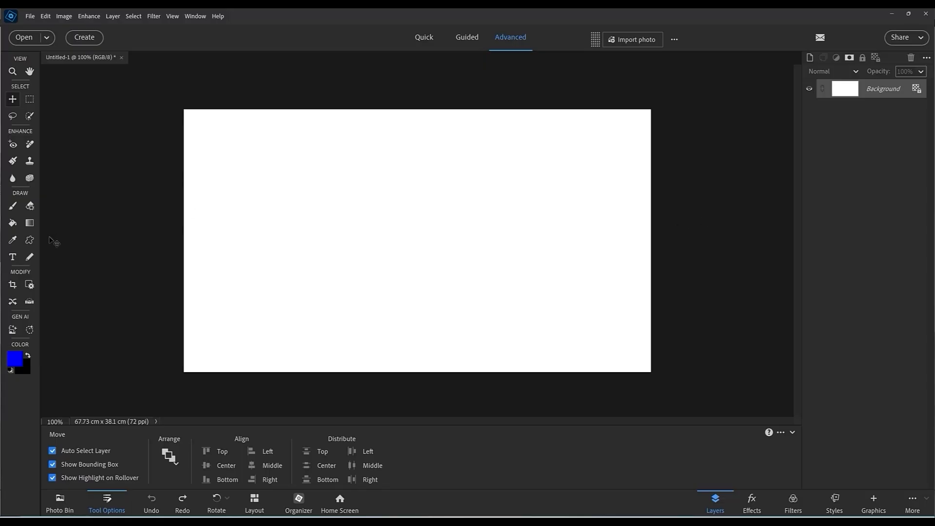
Add the horizontal text "Text" near the canvas centre in blue Arial Regular at 150 pt.
left_click(12, 257)
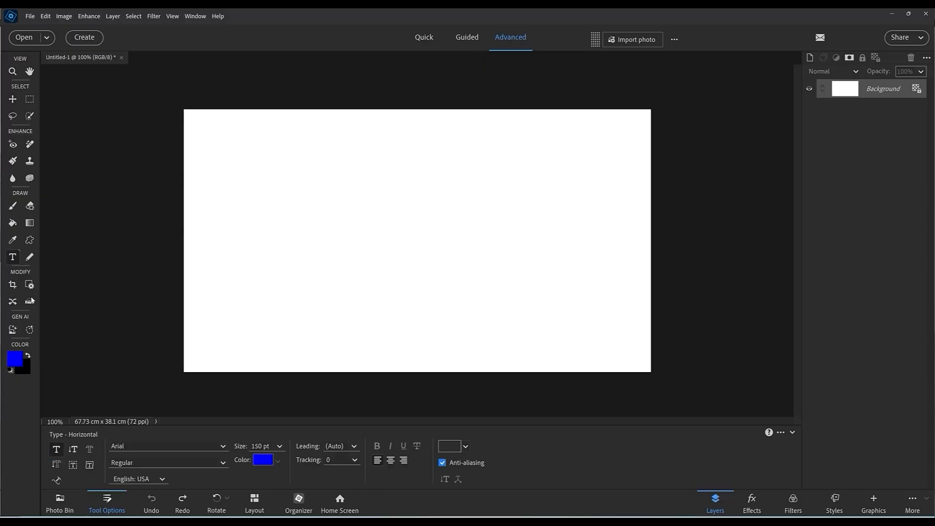
left_click(300, 264)
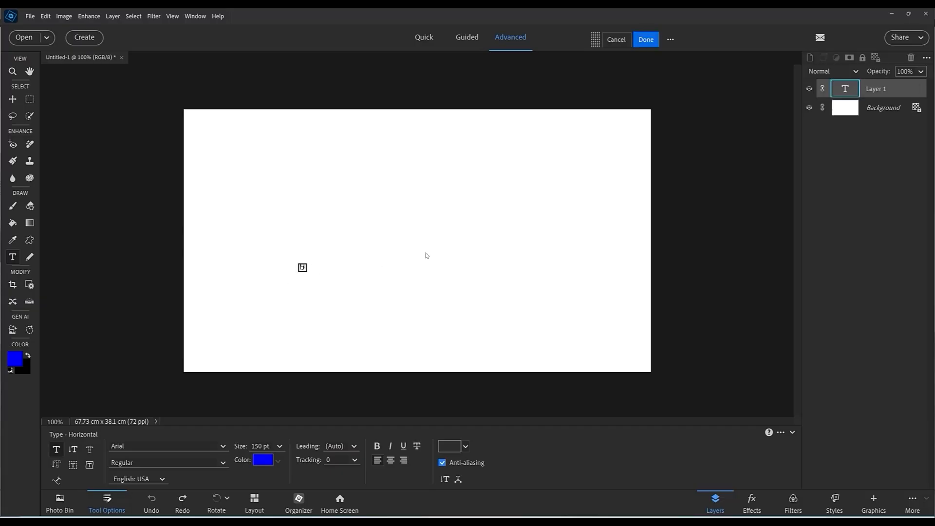
key("Escape")
left_click(341, 259)
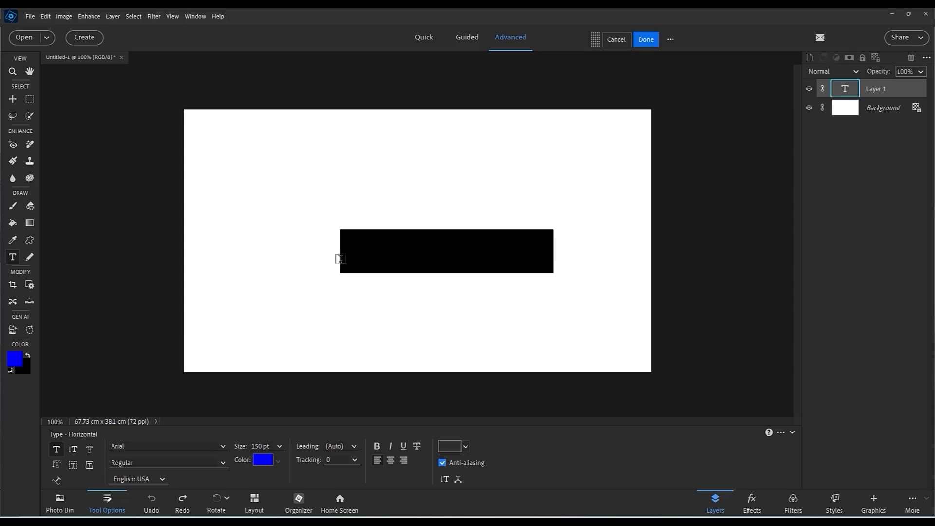
type("Text")
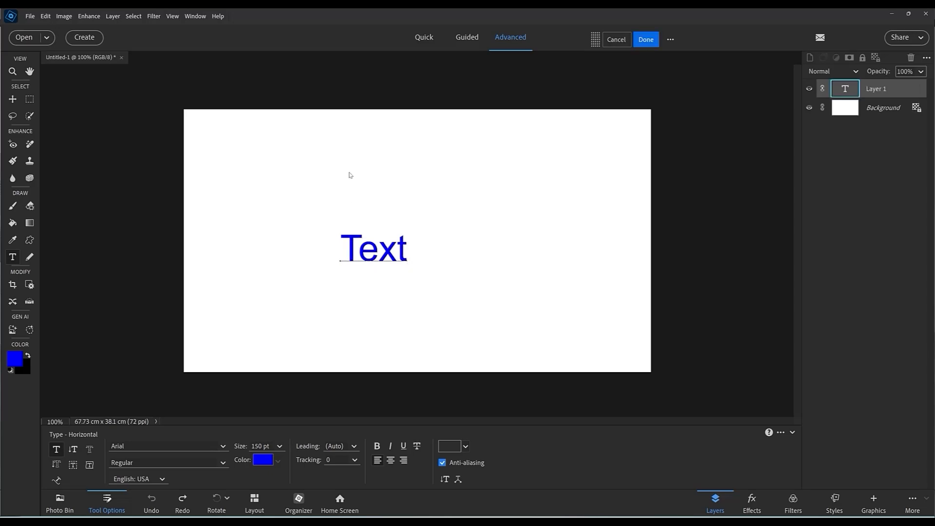
left_click(652, 41)
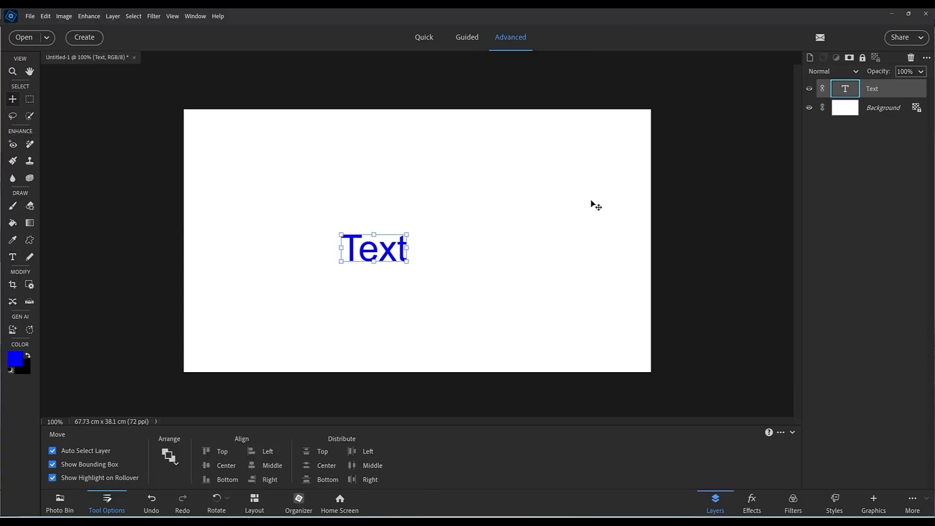
Scale the text proportionally to about 242%, rotate it about -0.3 degrees and apply the transform.
left_click(407, 234)
left_click_drag(407, 233, 517, 196)
left_click_drag(405, 223, 403, 258)
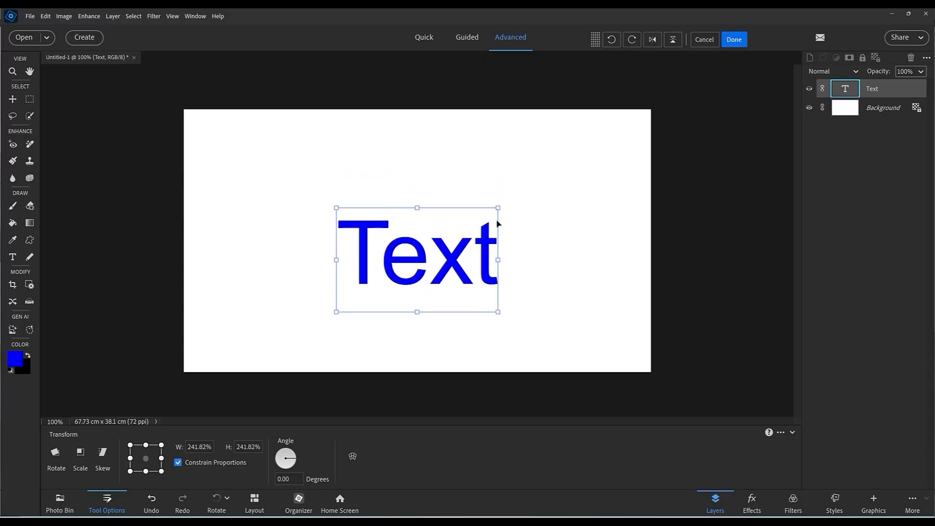
mouse_move(509, 200)
left_mouse_down()
mouse_move(526, 225)
mouse_move(505, 191)
mouse_move(512, 197)
left_mouse_up()
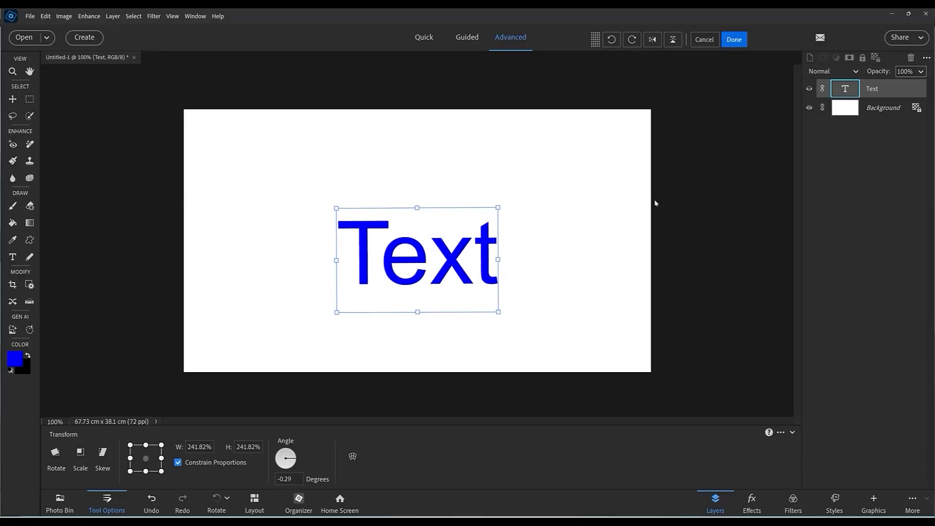
left_click(733, 39)
Open Warp Text for the text layer and try the Arc, Arc Lower and Arc Upper styles.
left_click(113, 17)
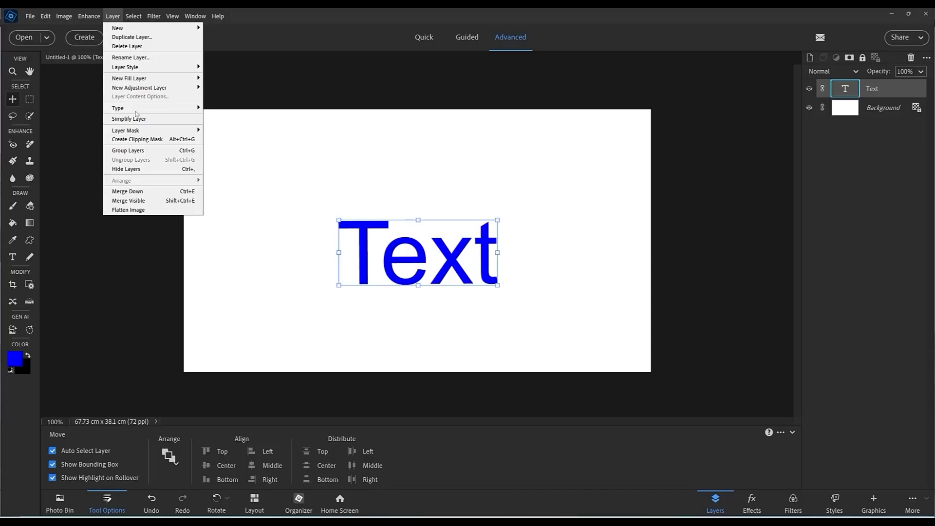
mouse_move(134, 109)
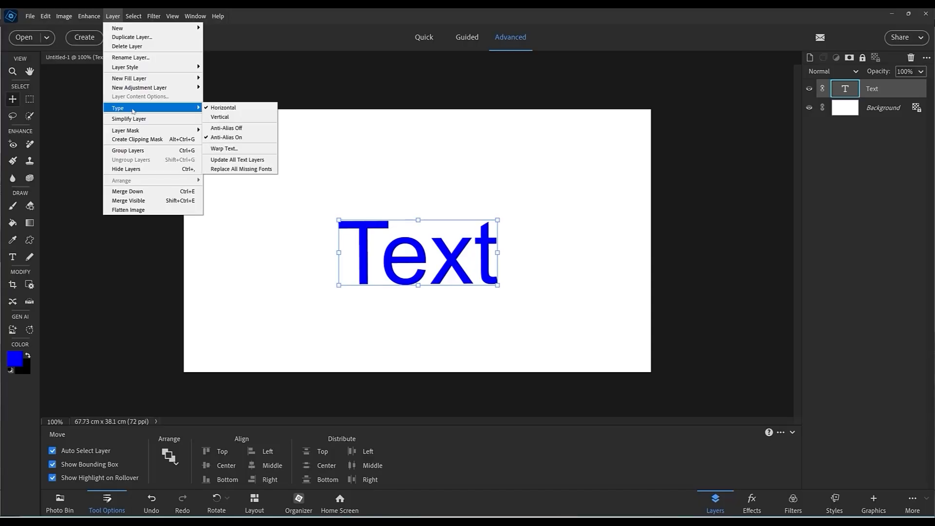
left_click(224, 150)
left_click_drag(743, 49, 767, 173)
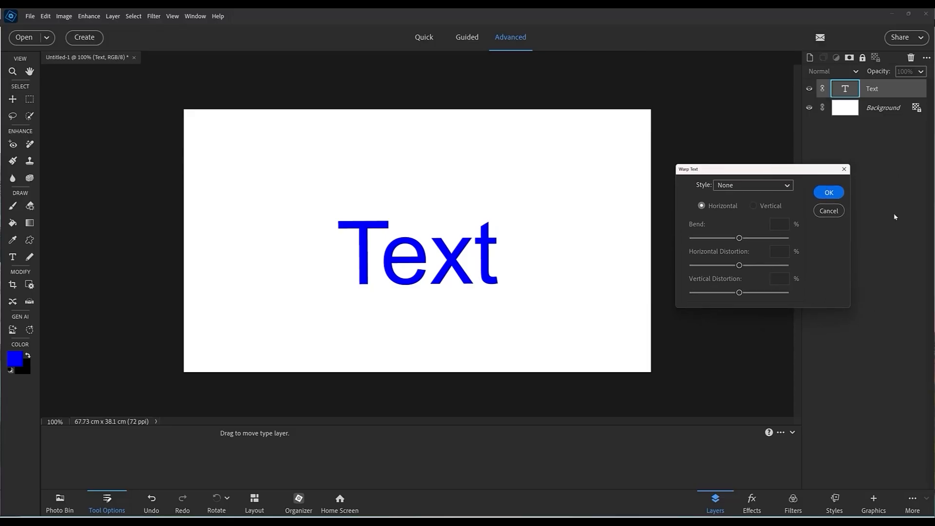
left_click(788, 185)
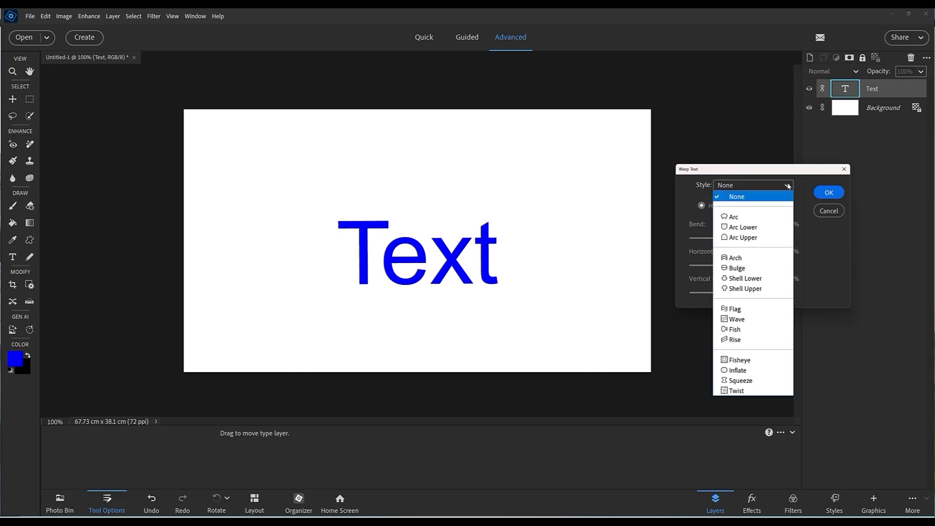
left_click(733, 217)
left_click(789, 190)
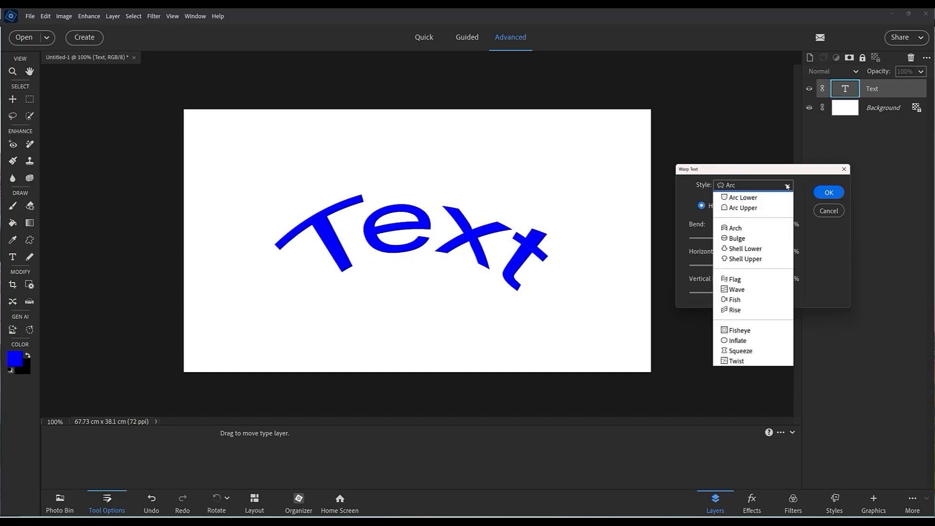
left_click(752, 229)
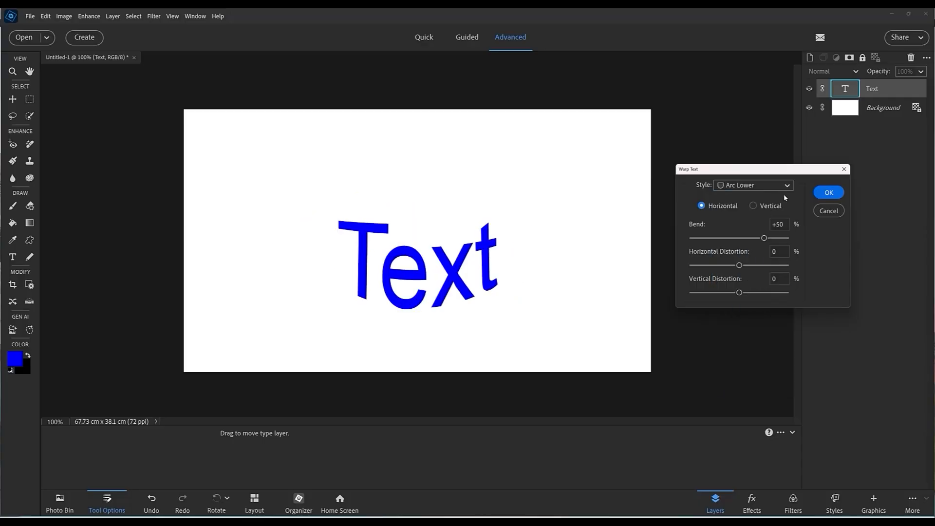
left_click(785, 191)
left_click(762, 238)
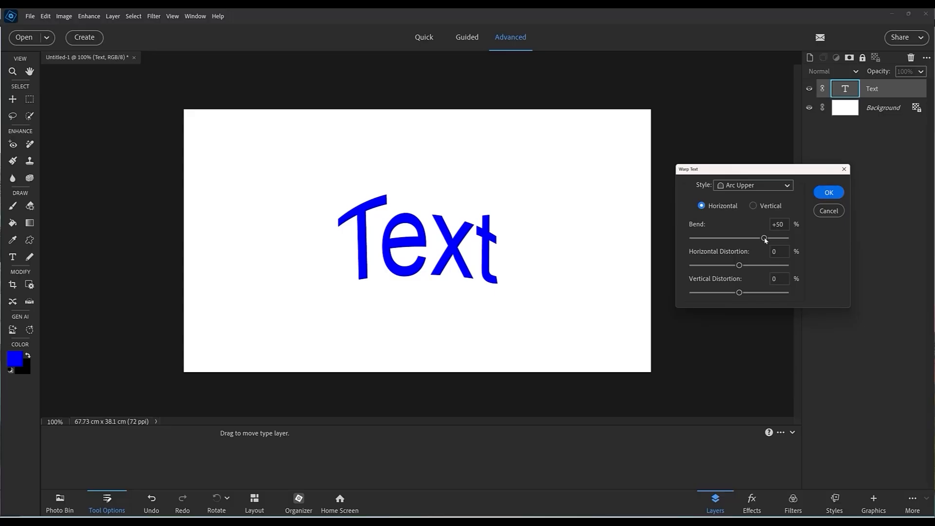
Set the warp's bend to +36%, horizontal distortion to -5% and vertical distortion to -12%, and compare the vertical and horizontal orientations.
left_click_drag(765, 239, 733, 294)
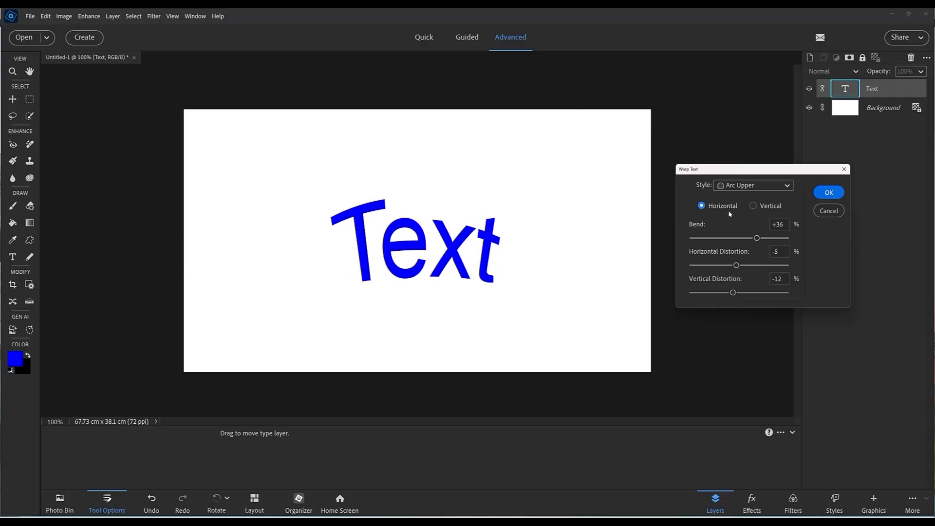
left_click(754, 206)
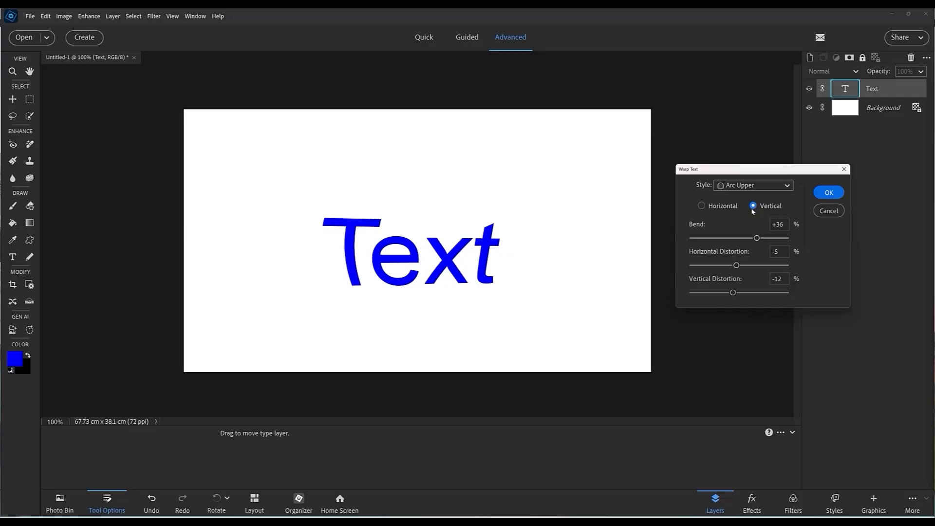
left_click(710, 207)
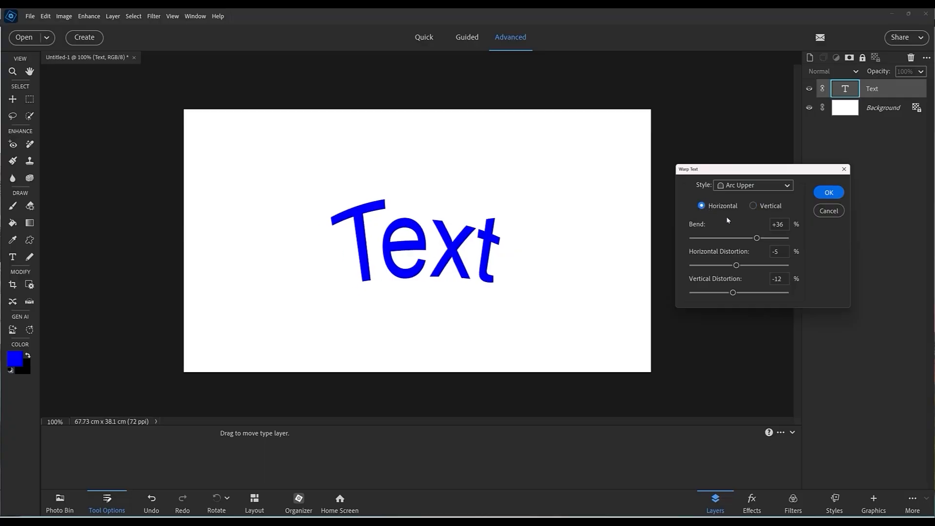
Try the Arch, Bulge, Shell Lower and Shell Upper warp styles on the text.
left_click(788, 186)
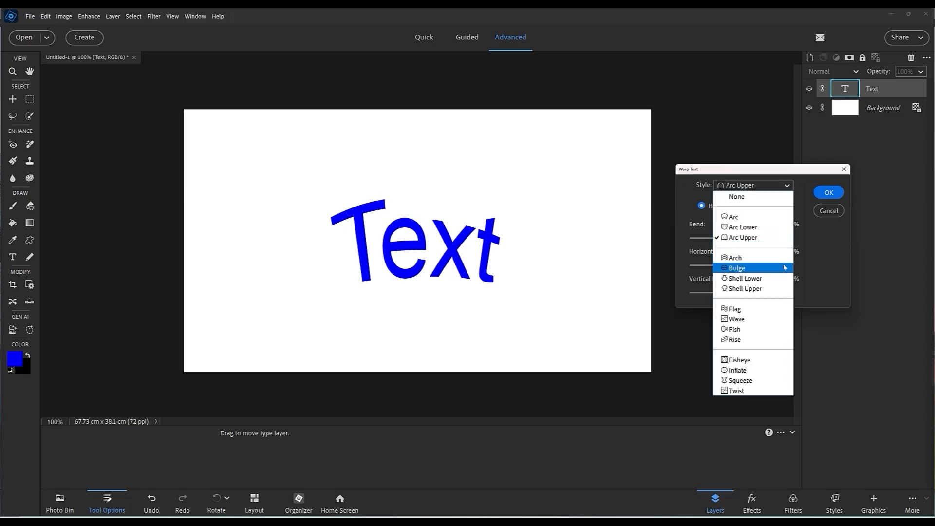
left_click(746, 258)
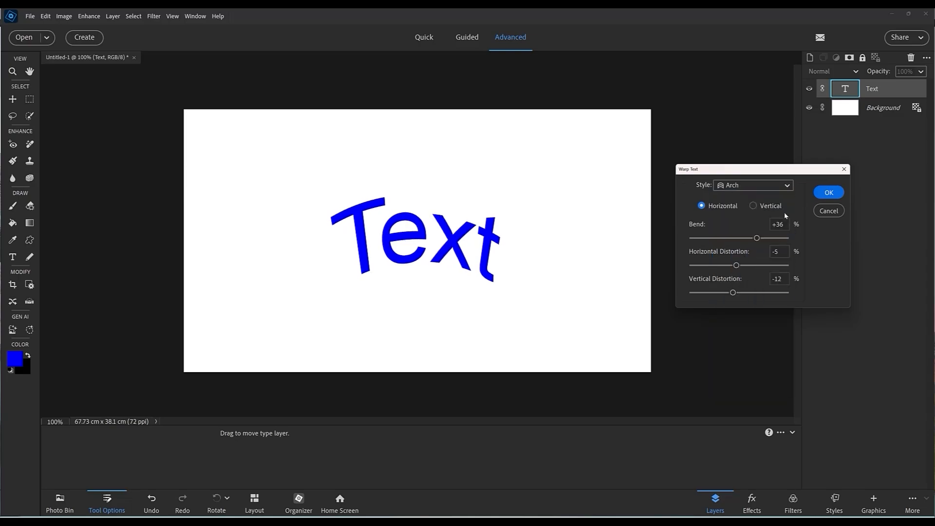
left_click(789, 186)
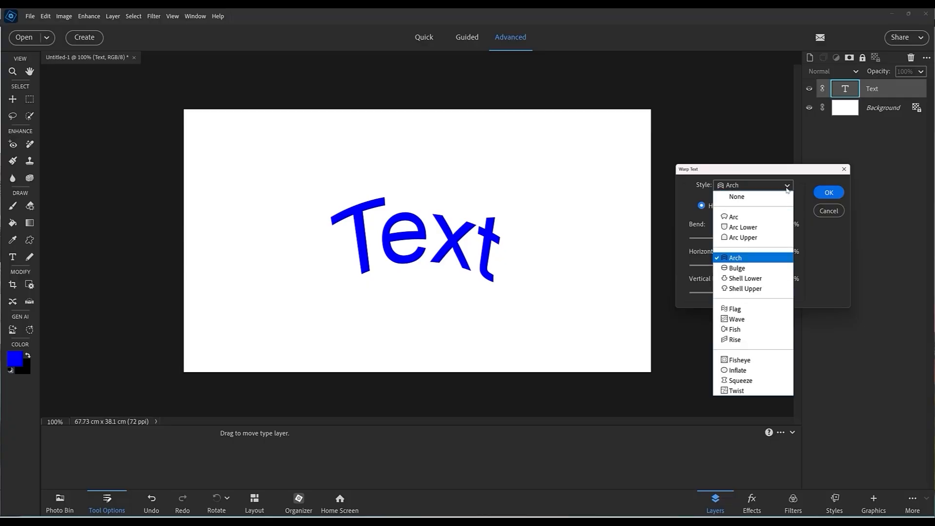
left_click(739, 271)
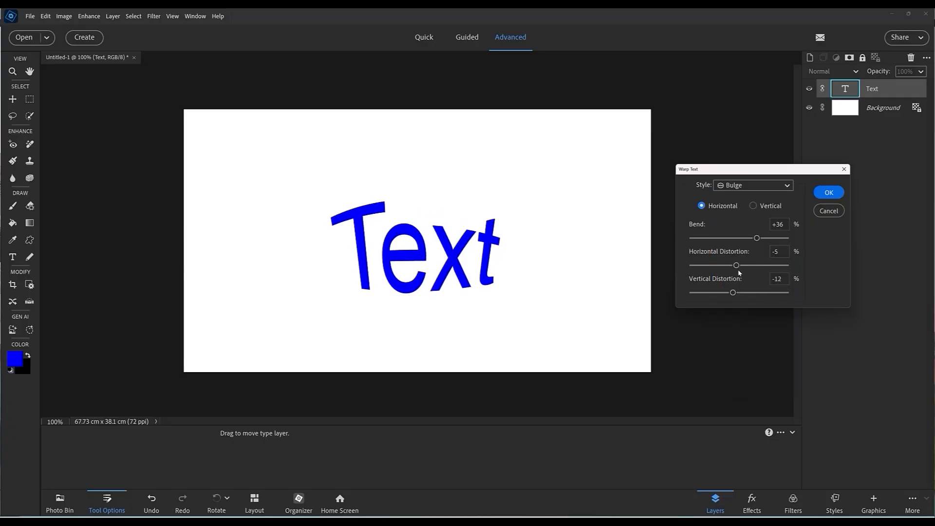
left_click(792, 187)
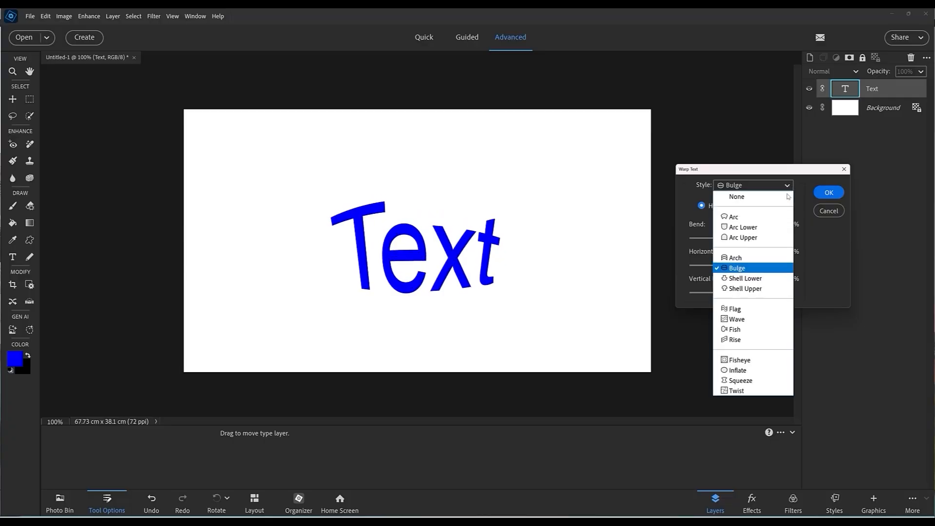
left_click(759, 278)
left_click(788, 186)
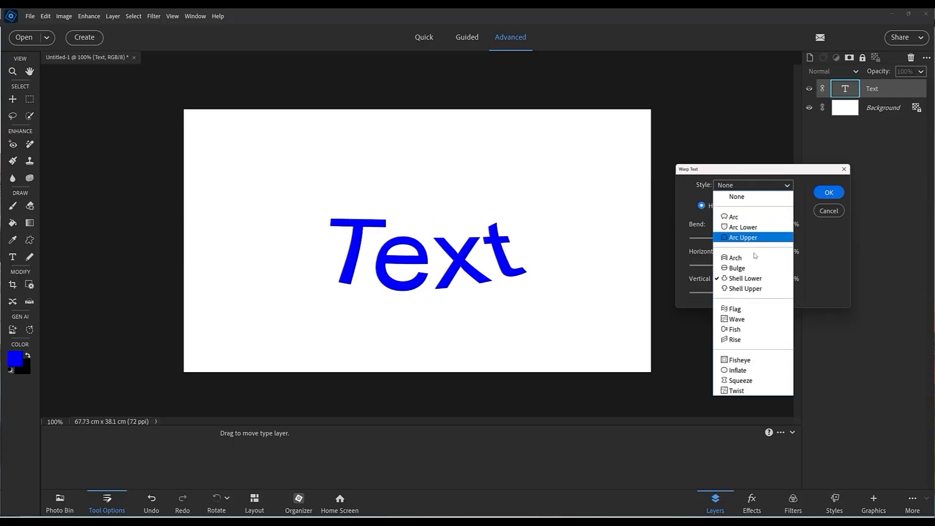
left_click(758, 288)
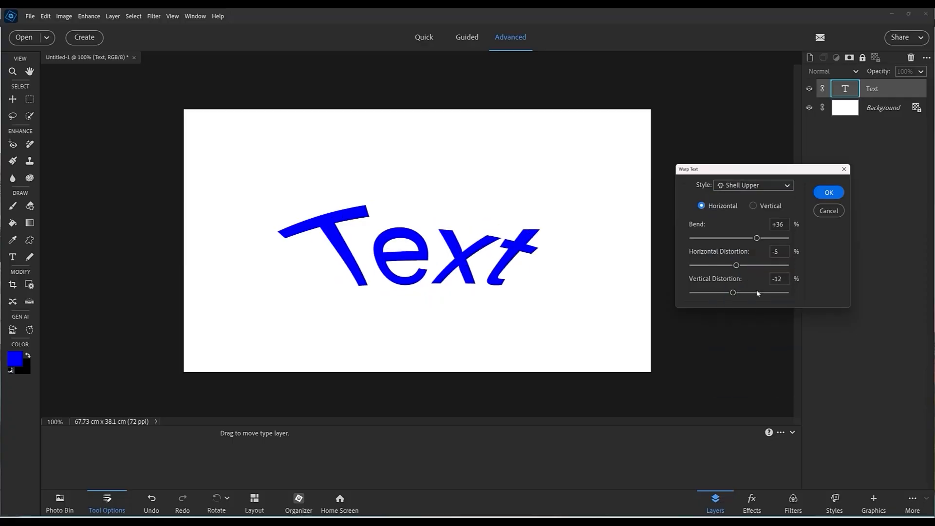
Try the Flag, Wave, Fish and Rise warp styles on the text and cancel the warp.
left_click(789, 188)
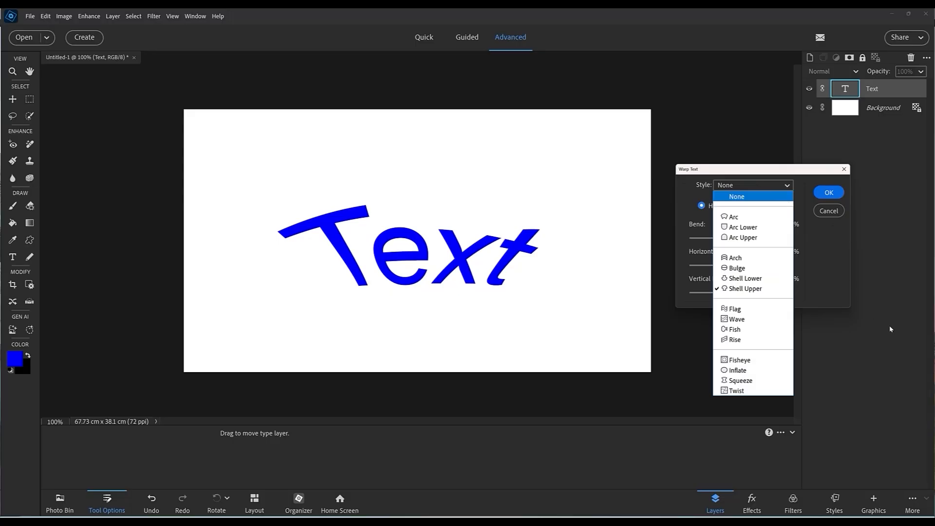
left_click(736, 309)
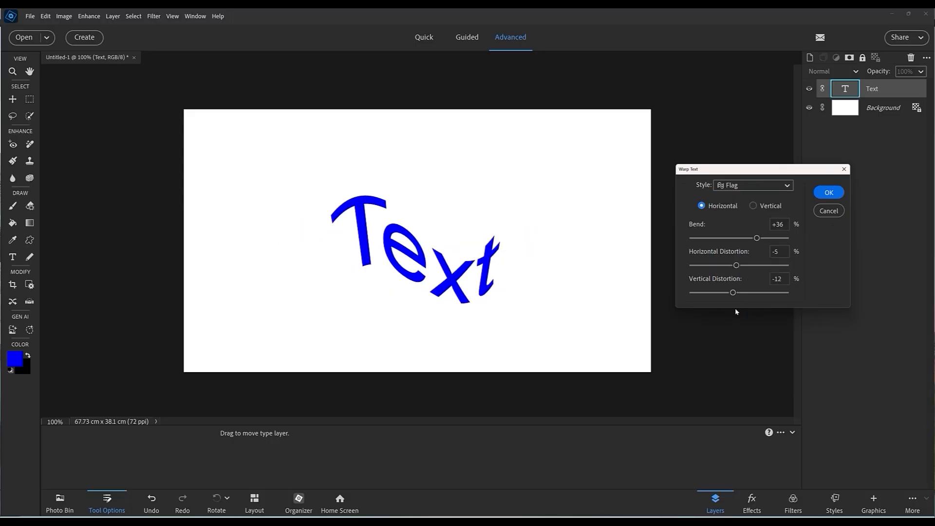
left_click(788, 186)
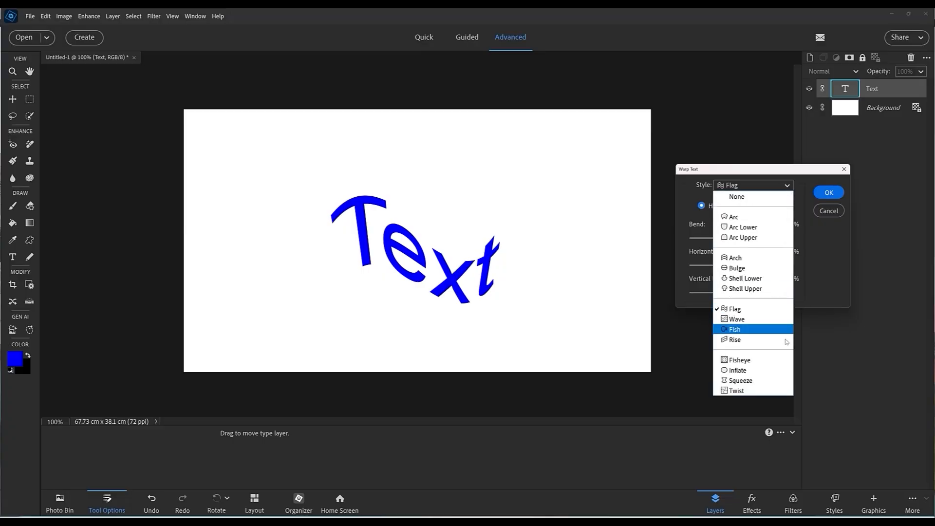
left_click(742, 320)
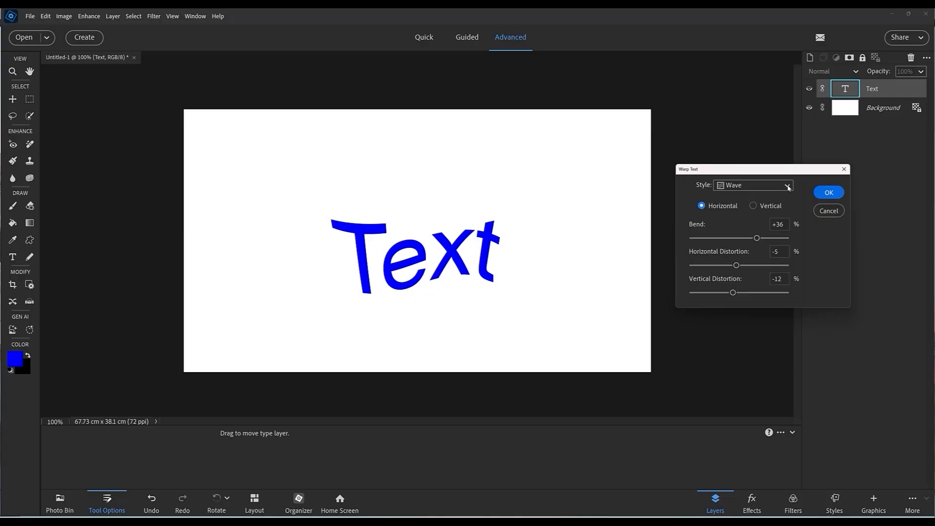
left_click(788, 186)
left_click(735, 329)
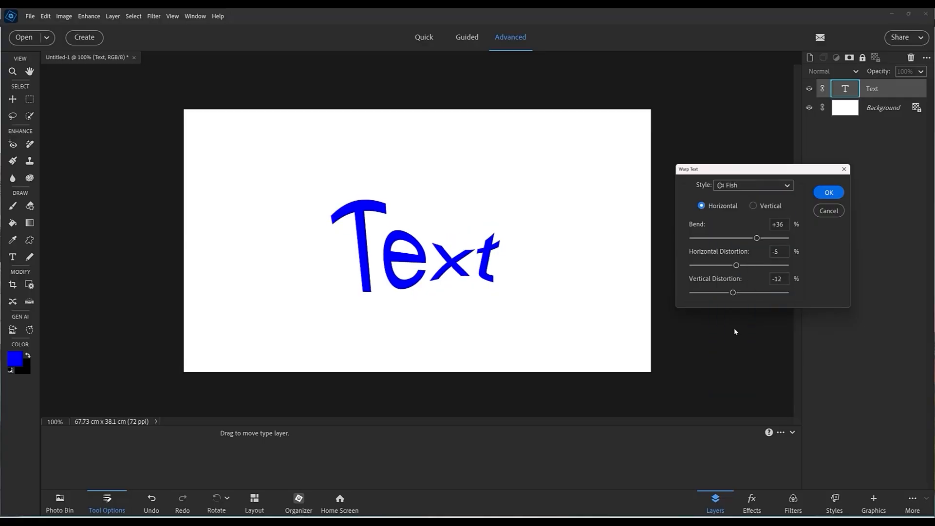
left_click(787, 185)
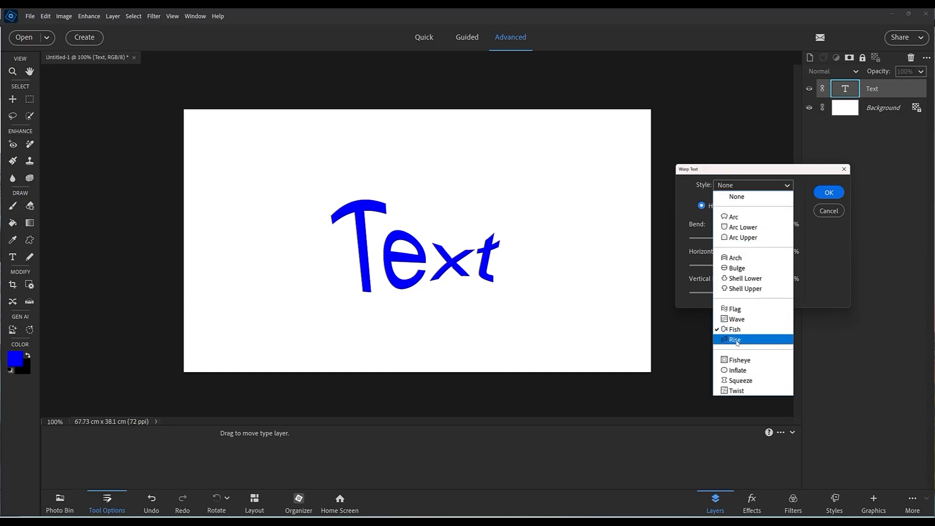
left_click(736, 340)
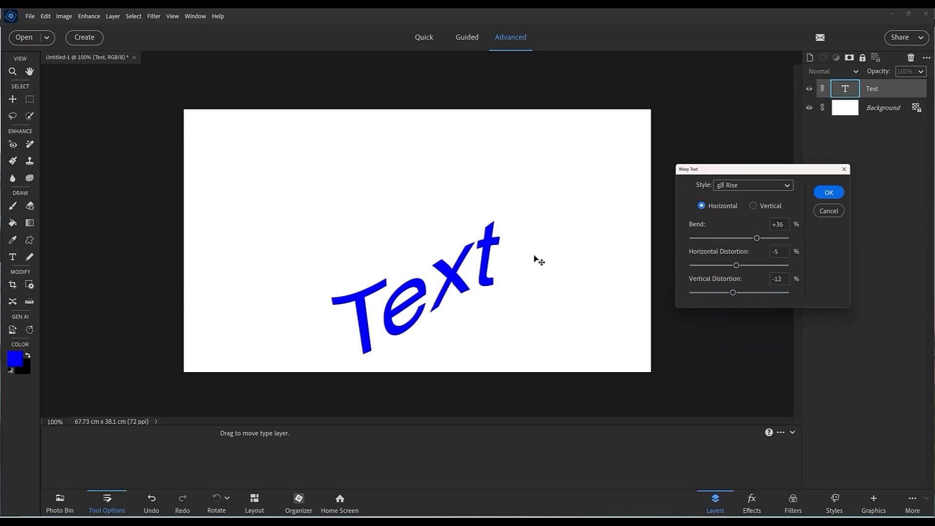
left_click(786, 188)
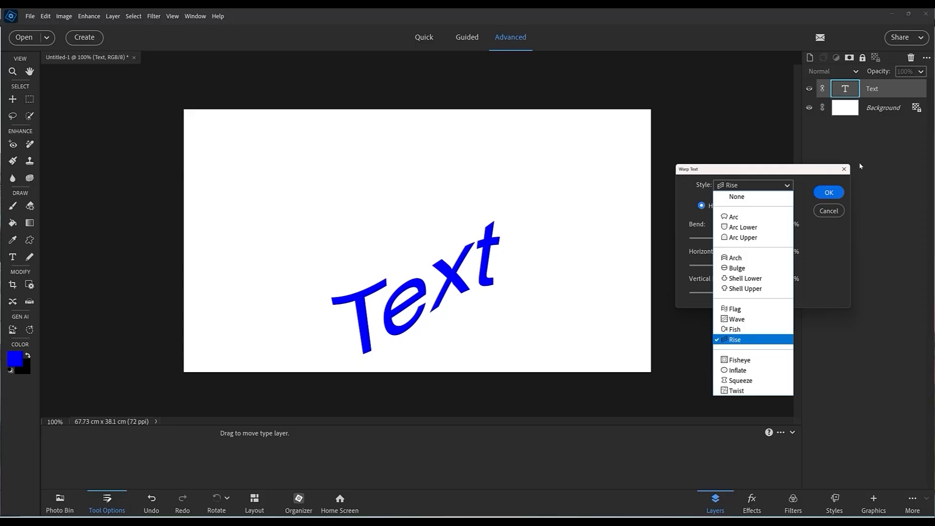
left_click(835, 190)
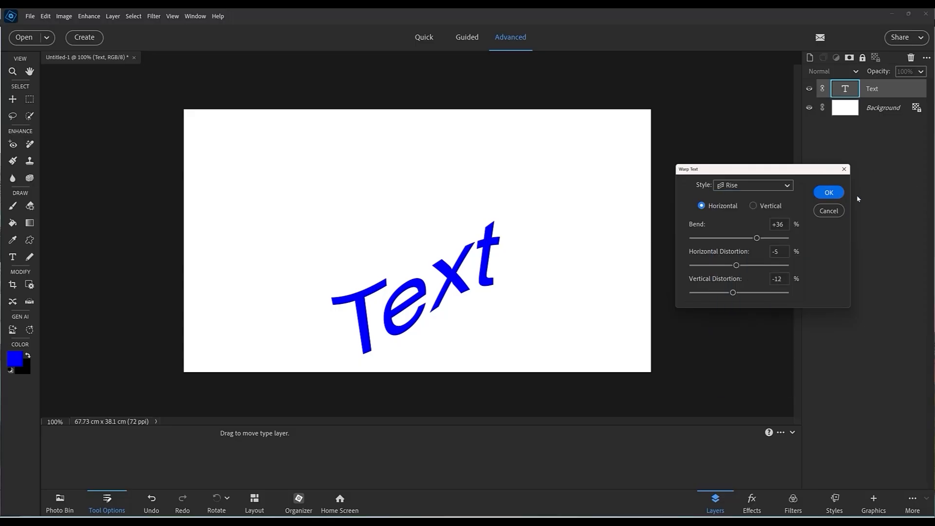
left_click(829, 211)
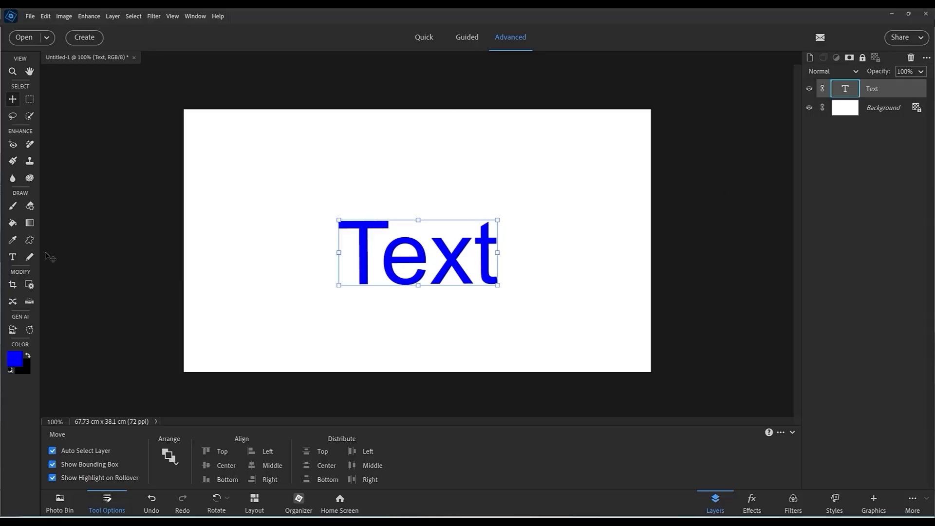
Select the whole word in the blue text layer and open Warp Text to review its list of styles.
left_click(13, 257)
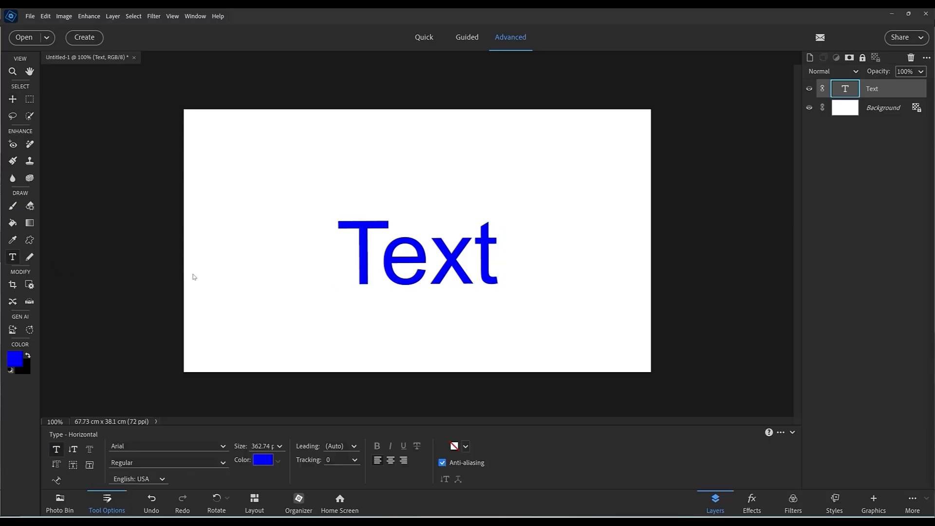
left_click(358, 253)
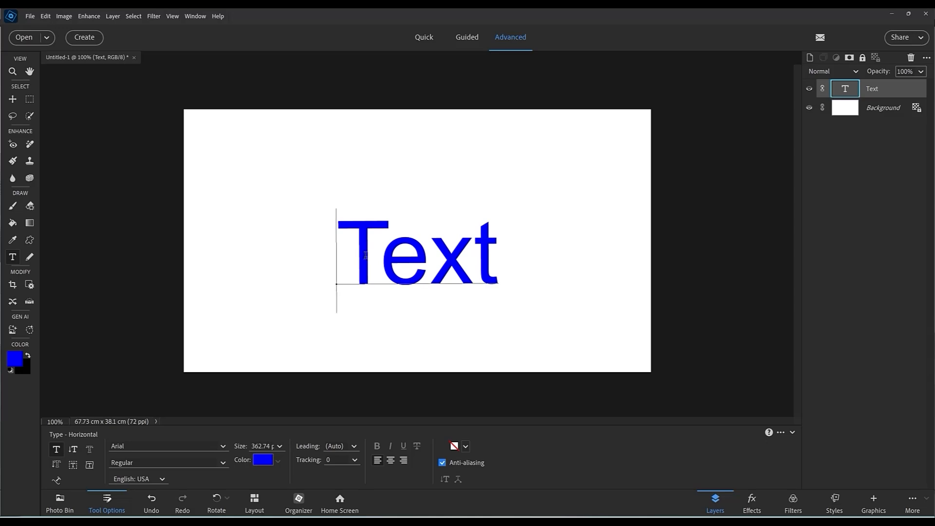
left_click_drag(358, 254, 511, 266)
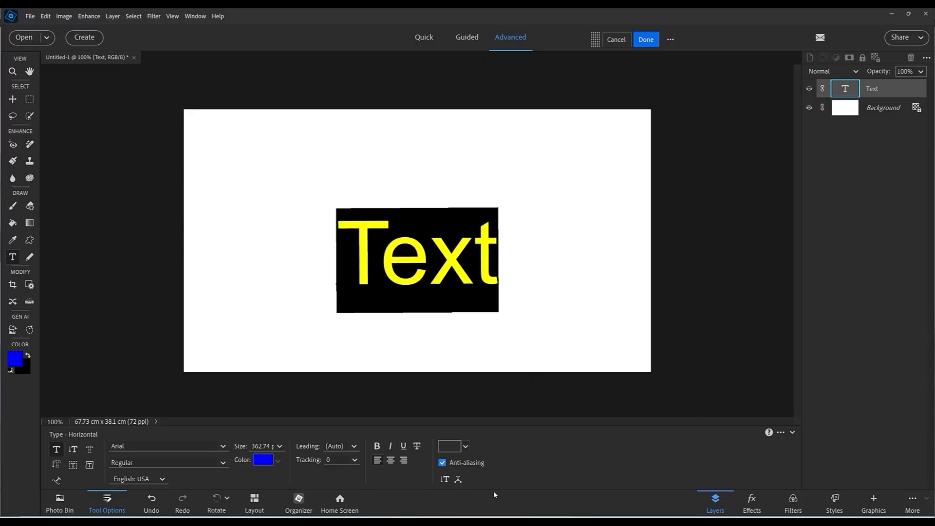
left_click(458, 479)
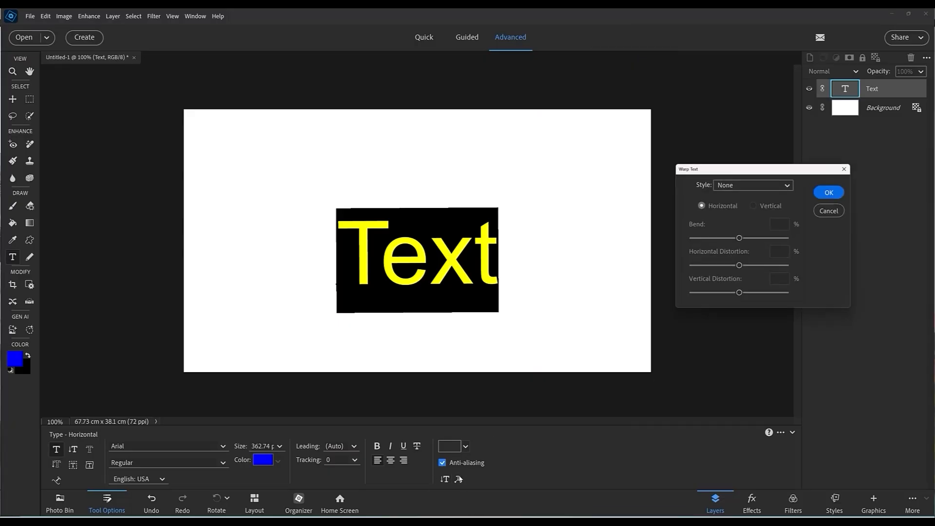
left_click(789, 187)
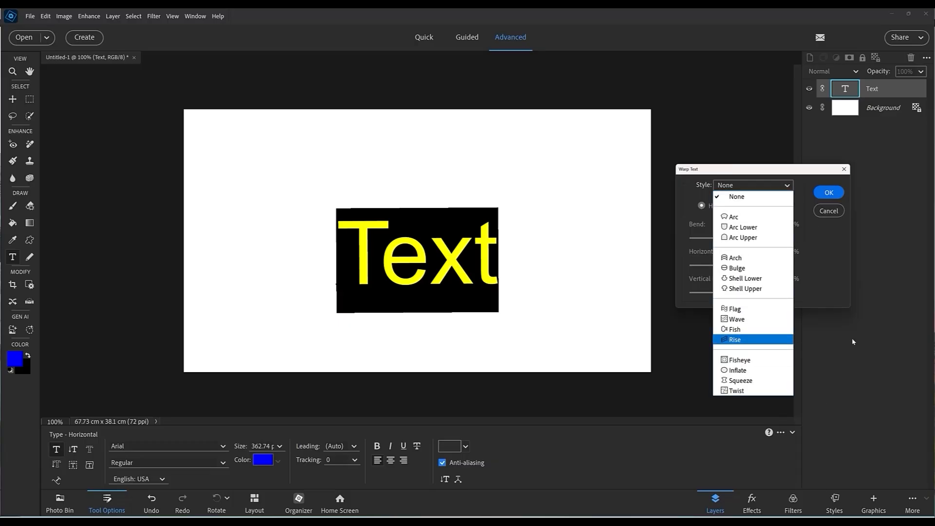
left_click(652, 394)
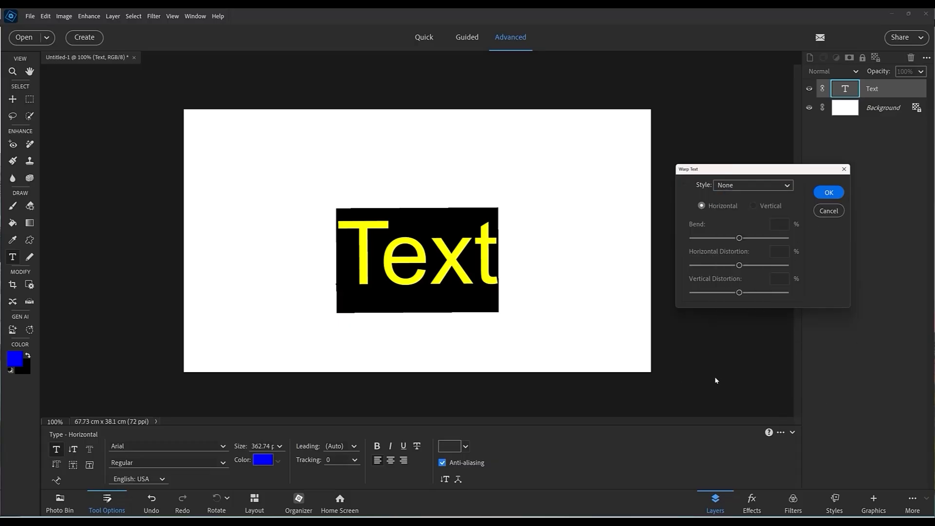
Add a red text layer reading "the quick brown fox" in the upper-left part of the blank canvas.
left_click(226, 196)
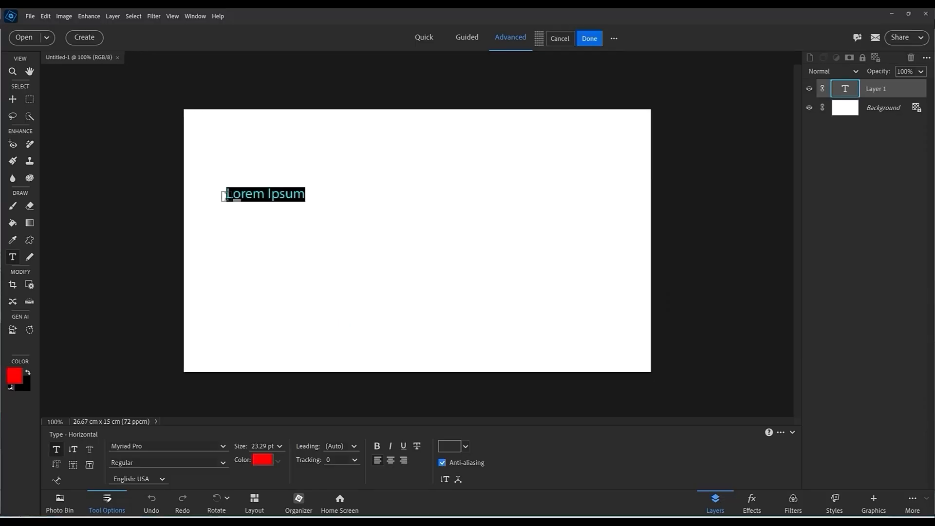
type("the quick brown fox")
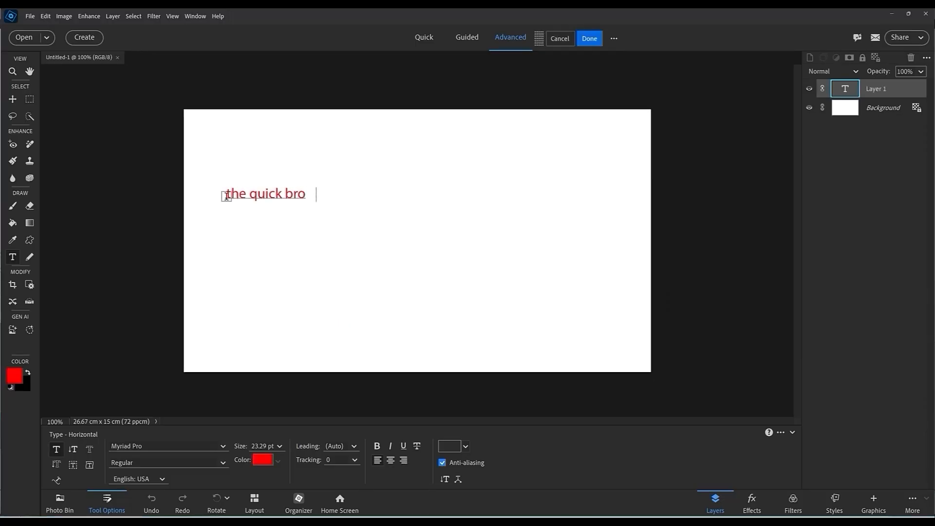
left_click(590, 39)
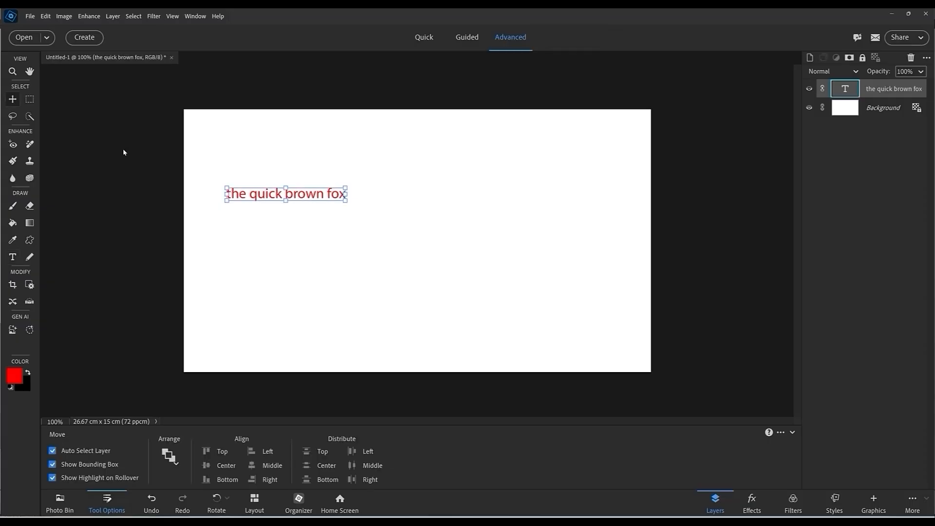
Add a second text layer reading "jumps over the lazy dog" and move it to the lower-right part of the canvas.
left_click(11, 261)
left_click(228, 225)
type("j")
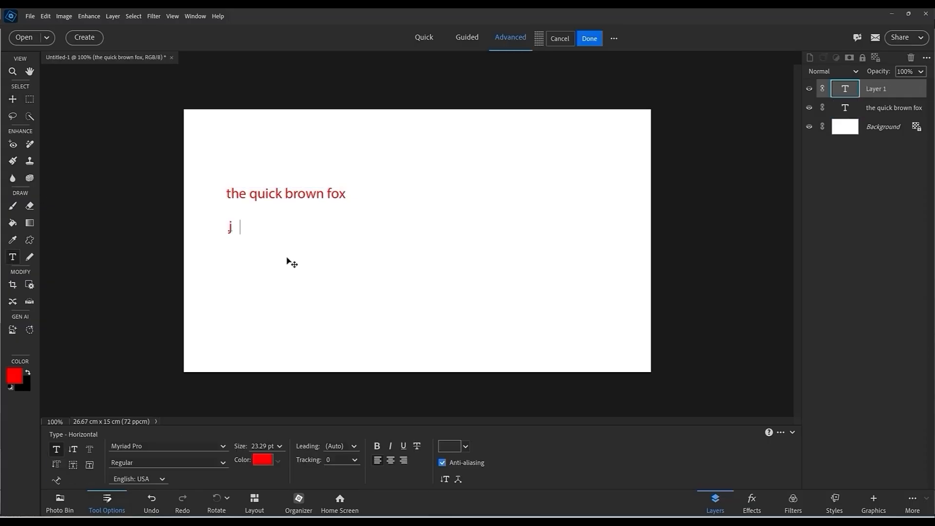
type("umps over the lazy dog")
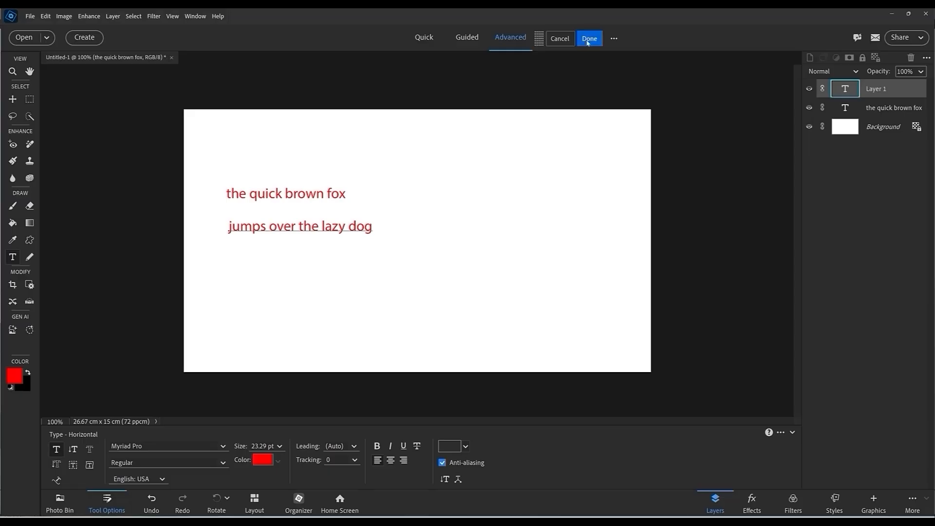
key("ctrl+Return")
left_click_drag(309, 227, 476, 299)
Warp the "the quick brown fox" text layer with the horizontal Arc style at +50% bend.
left_click(905, 111)
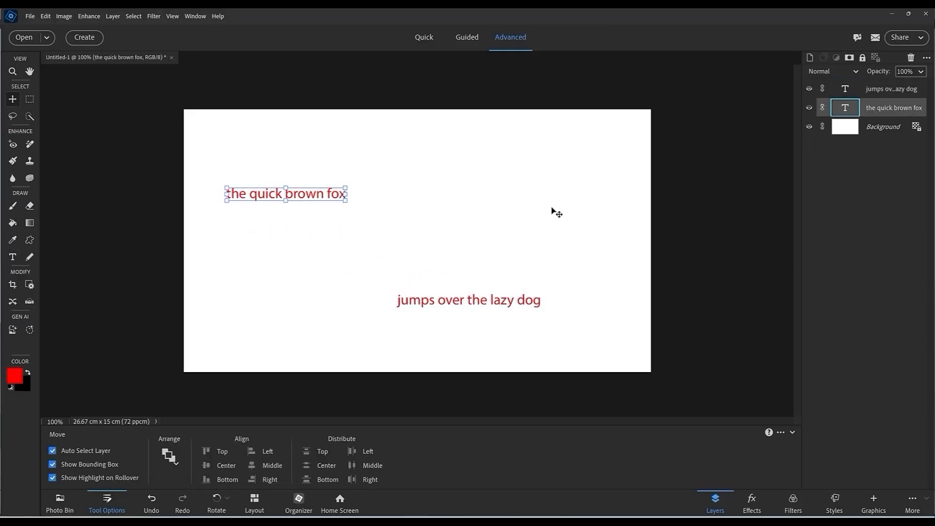
left_click(113, 16)
mouse_move(142, 109)
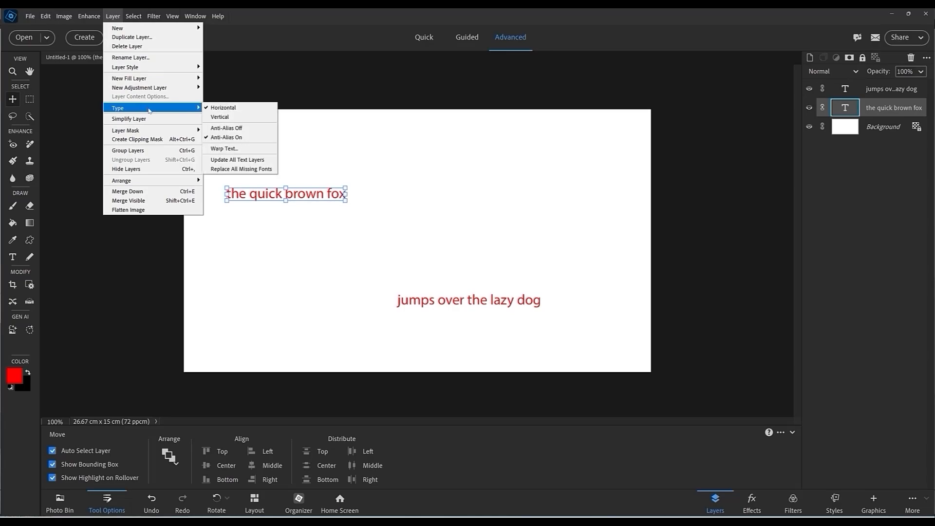
left_click(236, 149)
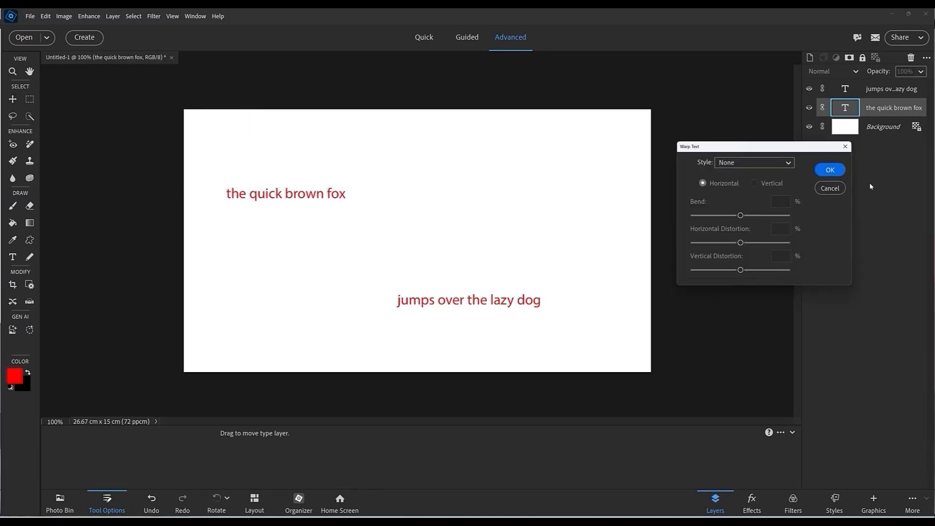
left_click(745, 162)
left_click(745, 194)
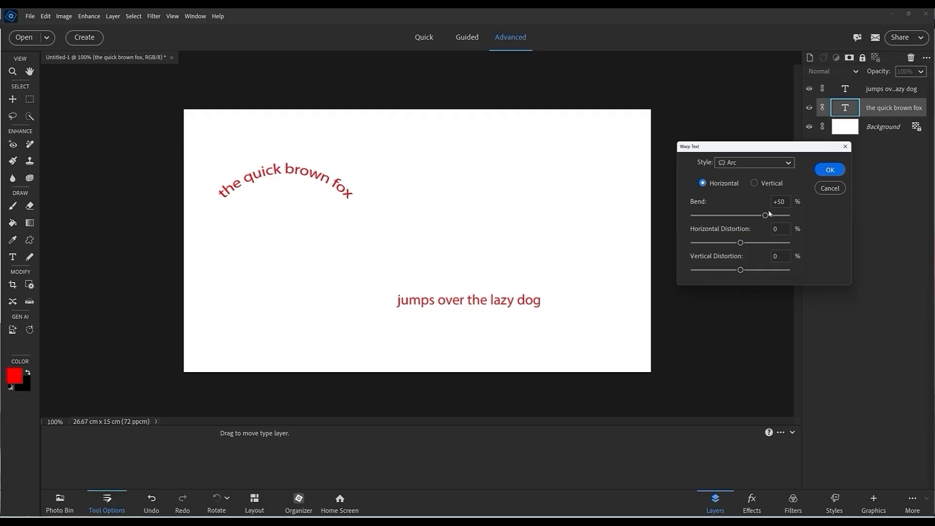
left_click(825, 174)
Warp the "jumps over the lazy dog" layer with the Arc style and a negative bend, and move it up toward the other text.
left_click(847, 92)
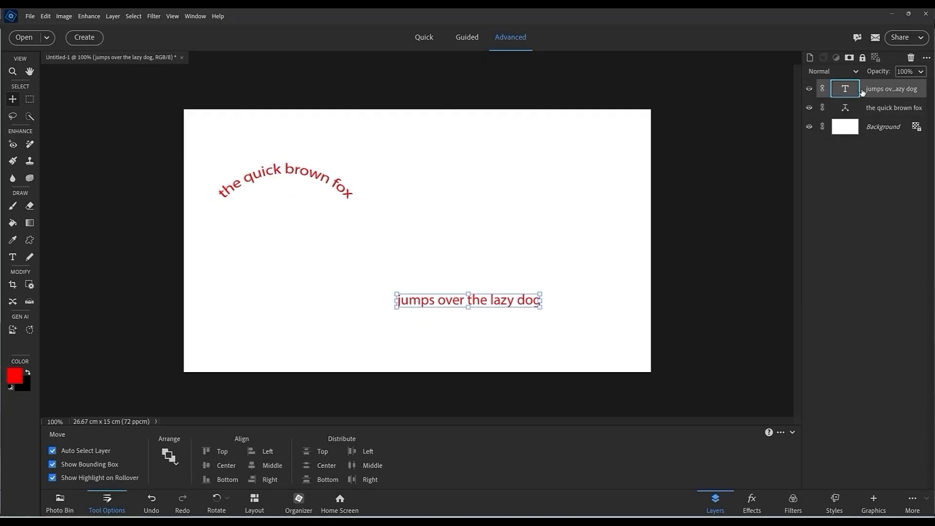
left_click(112, 16)
mouse_move(146, 106)
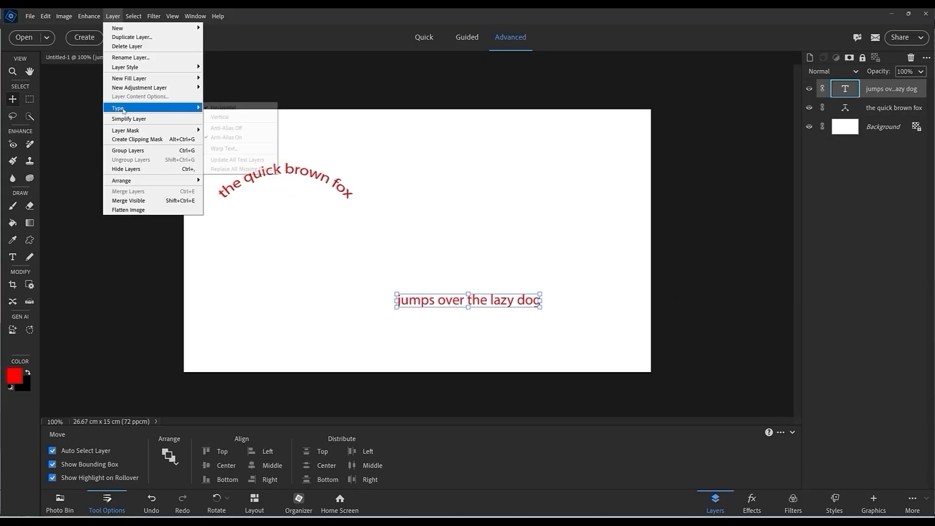
left_click(234, 150)
left_click(754, 162)
left_click(744, 196)
left_click_drag(766, 215, 716, 217)
left_click(830, 170)
left_click_drag(489, 323, 453, 220)
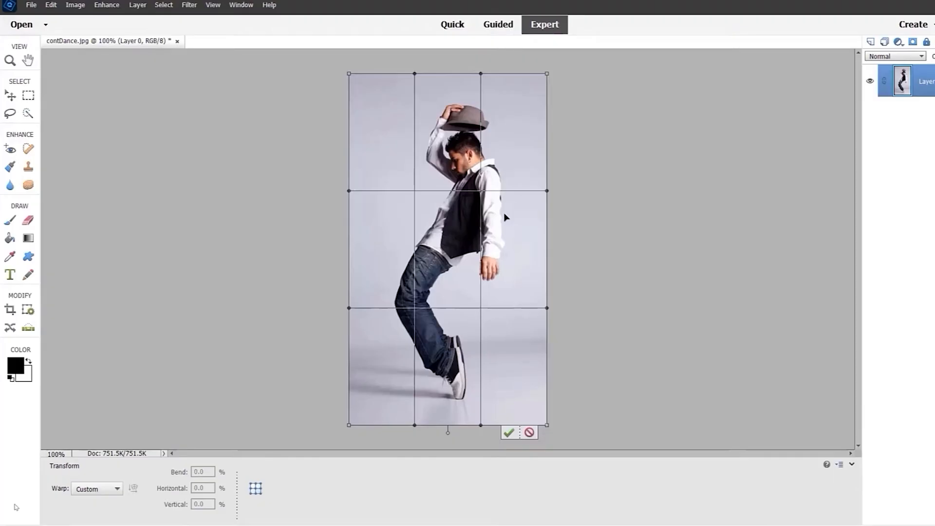
Custom-warp the dancer photo by pulling the torso area and the right edge's curve handles outward, and apply the warp.
left_click_drag(505, 217, 529, 217)
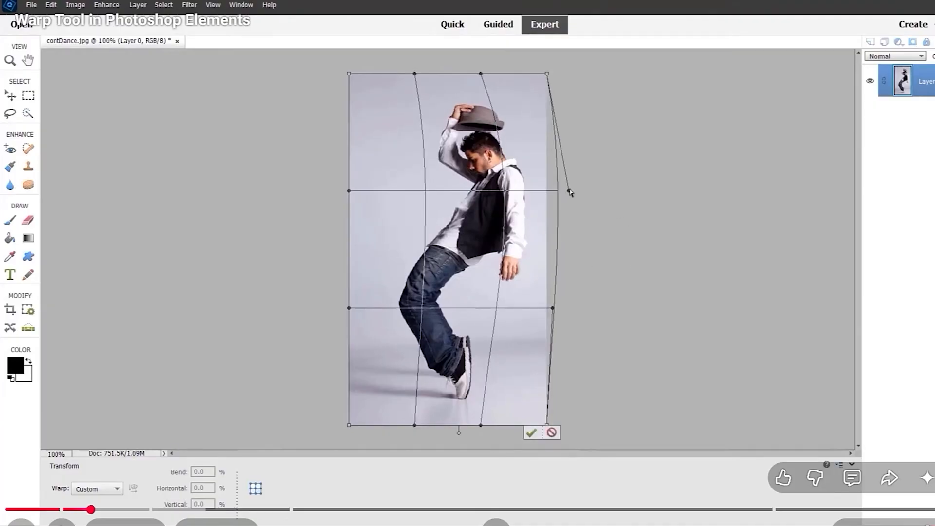
left_click_drag(570, 190, 586, 186)
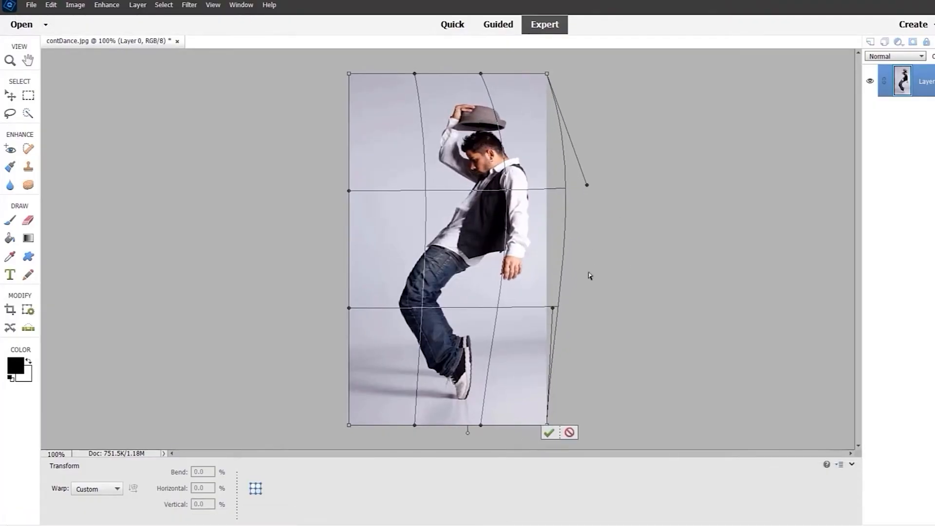
left_click_drag(554, 310, 575, 317)
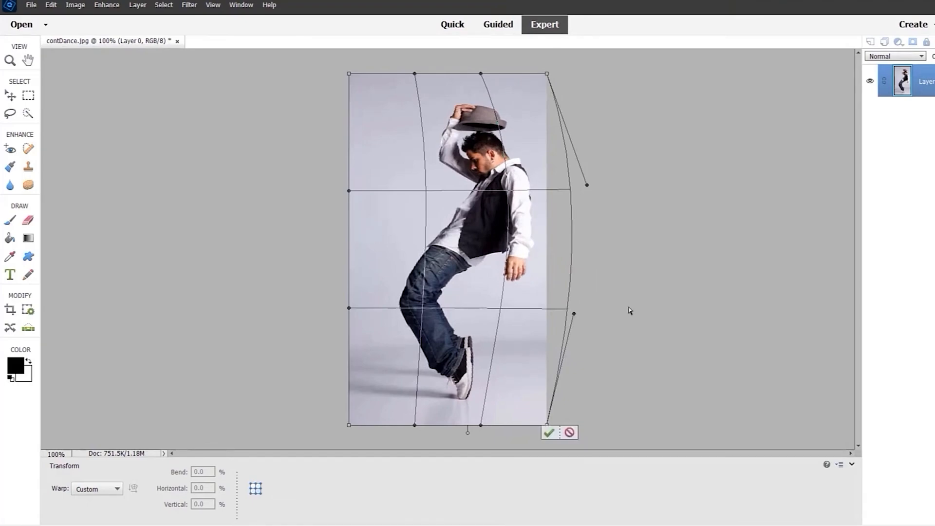
left_click(550, 432)
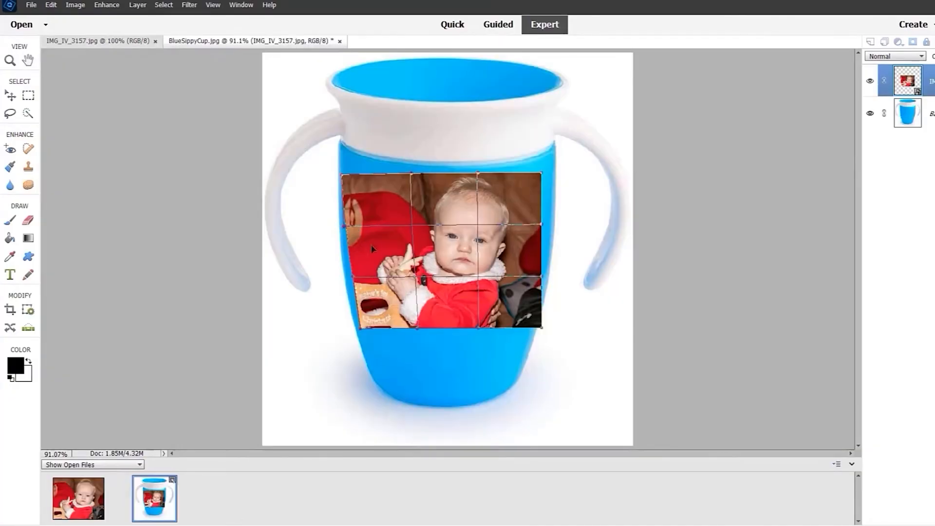
Custom-warp the baby photo on the blue sippy cup, adjusting its left and right sides to follow the cup's shape.
left_click_drag(392, 293, 382, 298)
left_click_drag(380, 265, 383, 266)
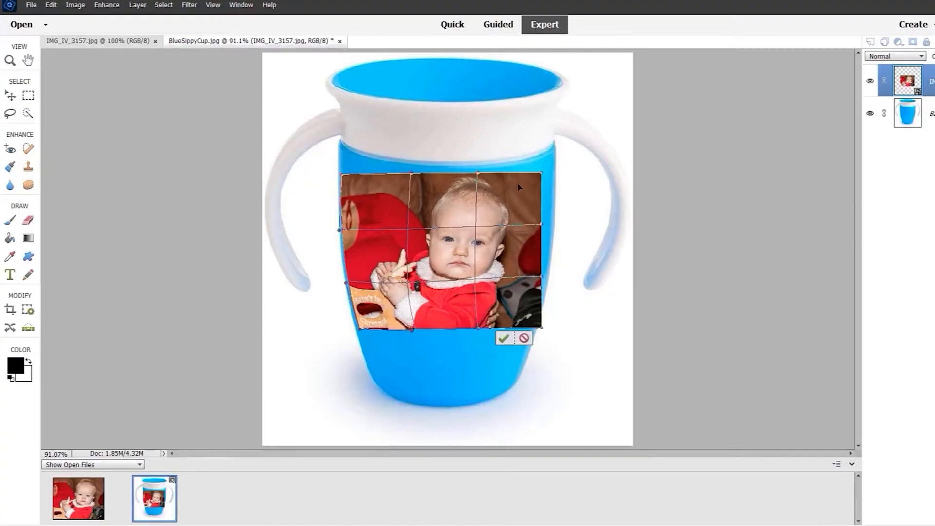
left_click_drag(534, 325, 529, 323)
left_click_drag(518, 183, 535, 185)
left_click_drag(537, 239, 542, 231)
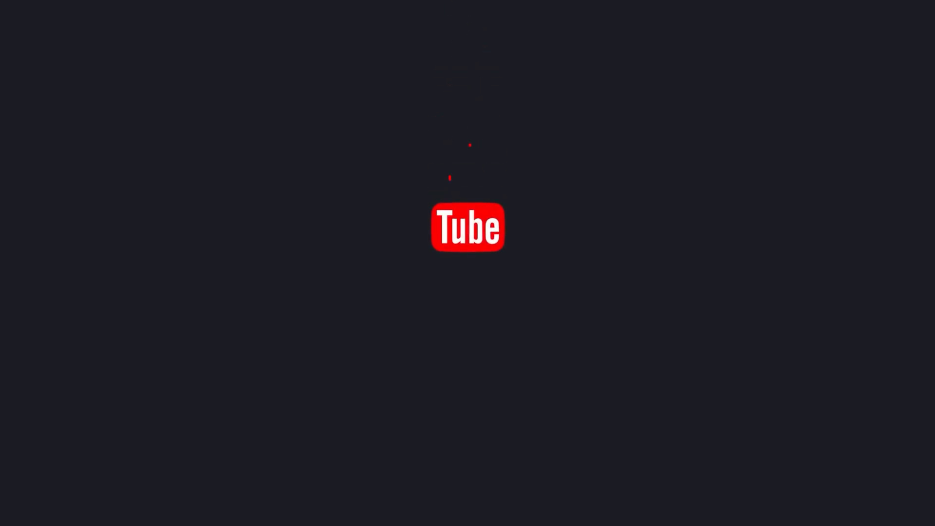